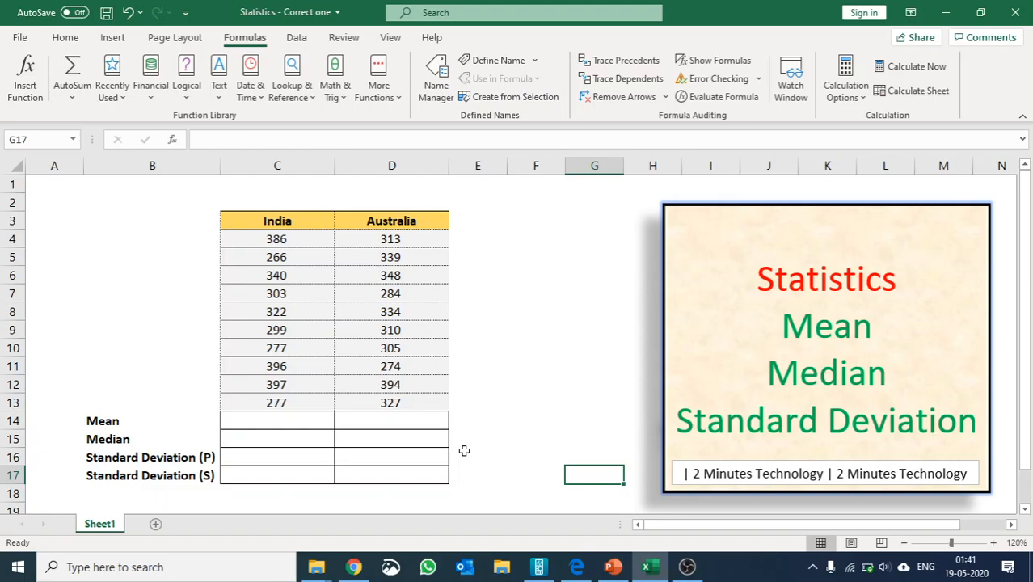
Calculate India's mean in cell C14 with the AVERAGE function over C4:C13.
drag(261, 223, 385, 407)
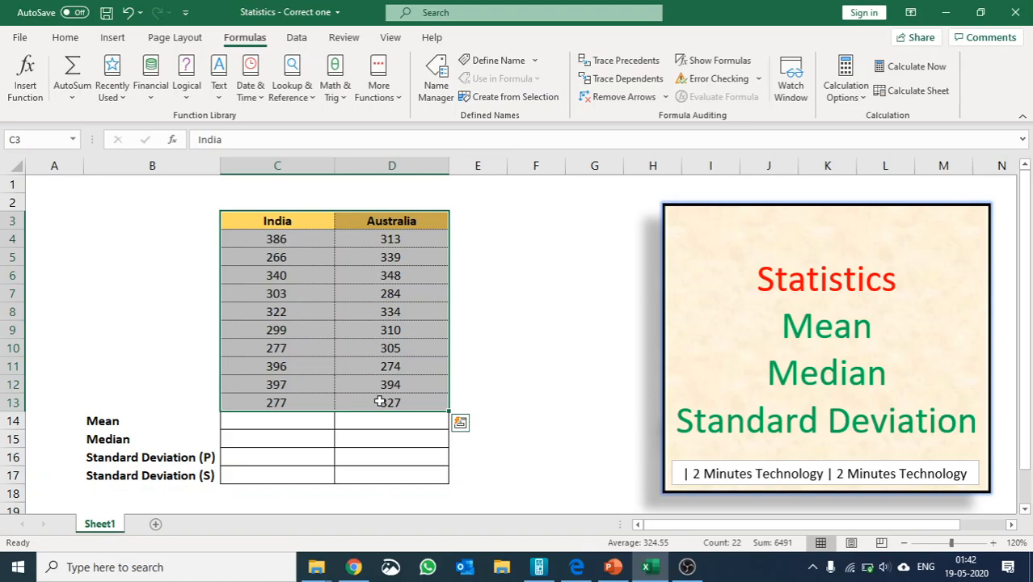
click(300, 423)
text(=av)
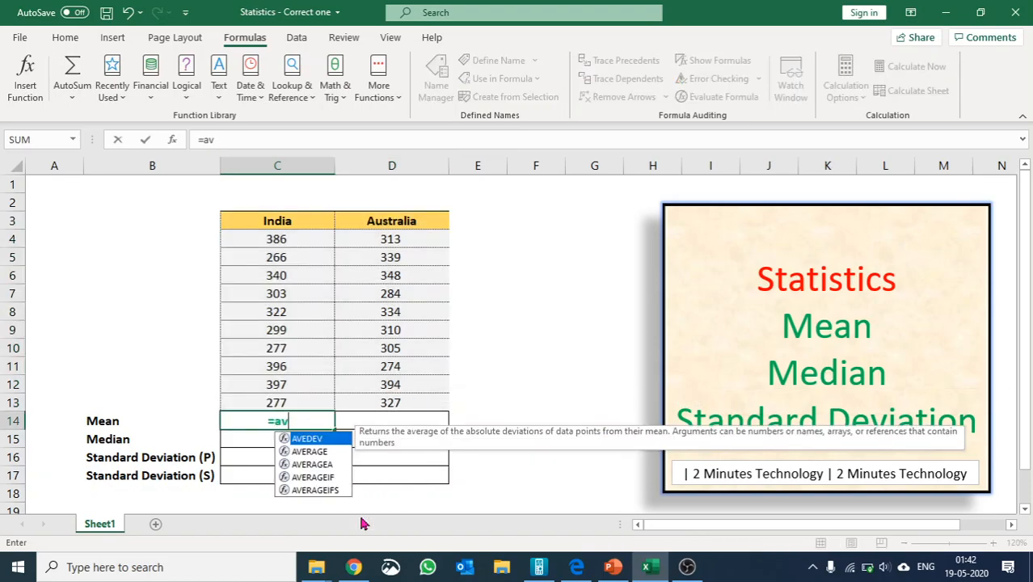
text(erage)
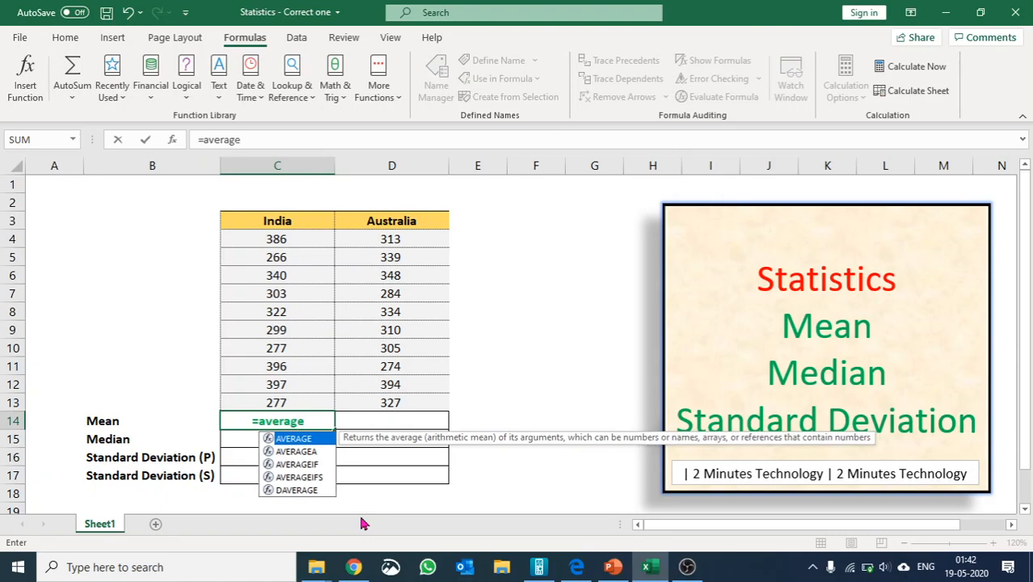
key(Tab)
key(Up)
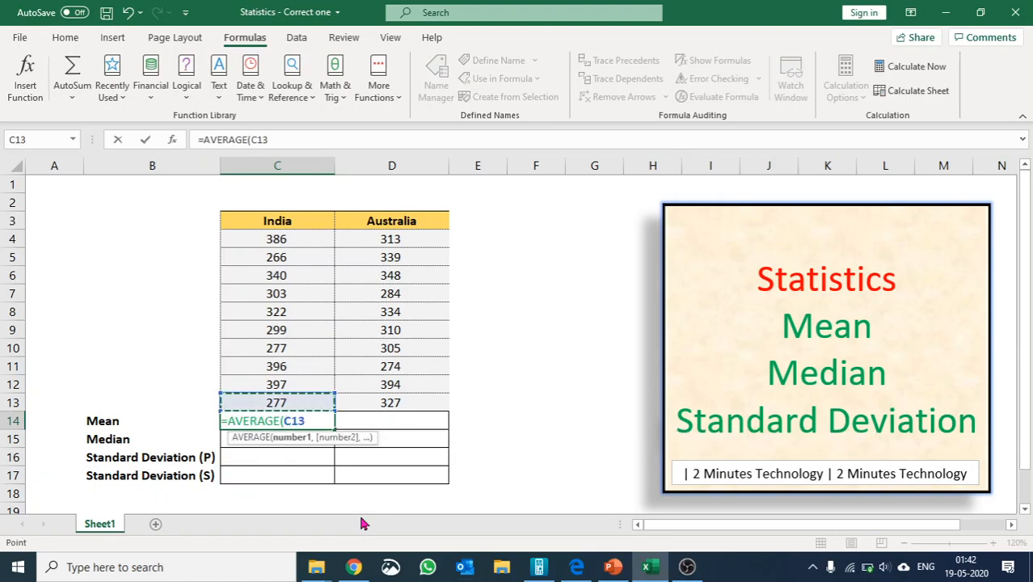
key(ctrl+shift+Up)
key(shift+Down)
key(Return)
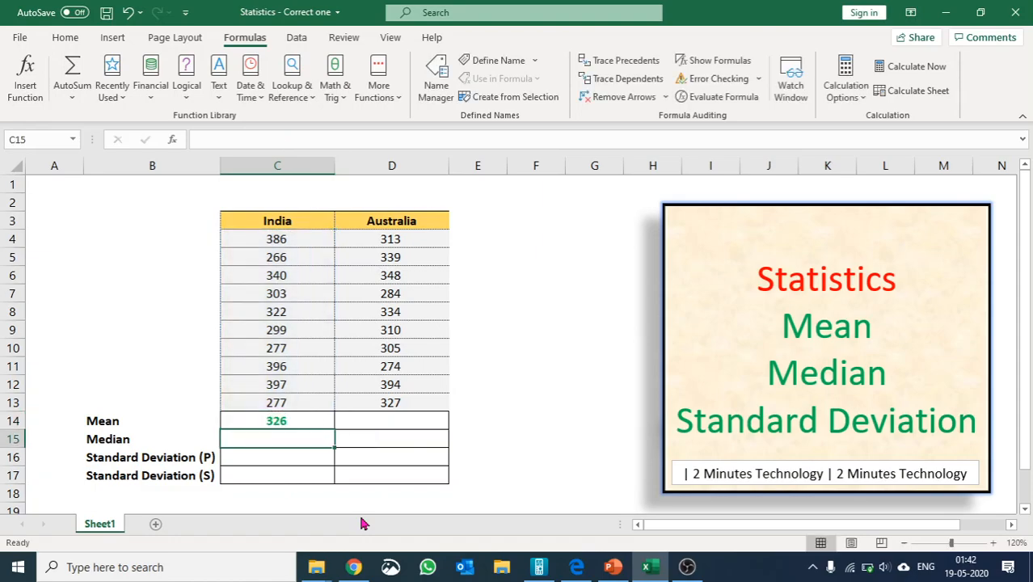
Fill the mean formula from C14 across into D14 for Australia.
key(Up)
key(Right)
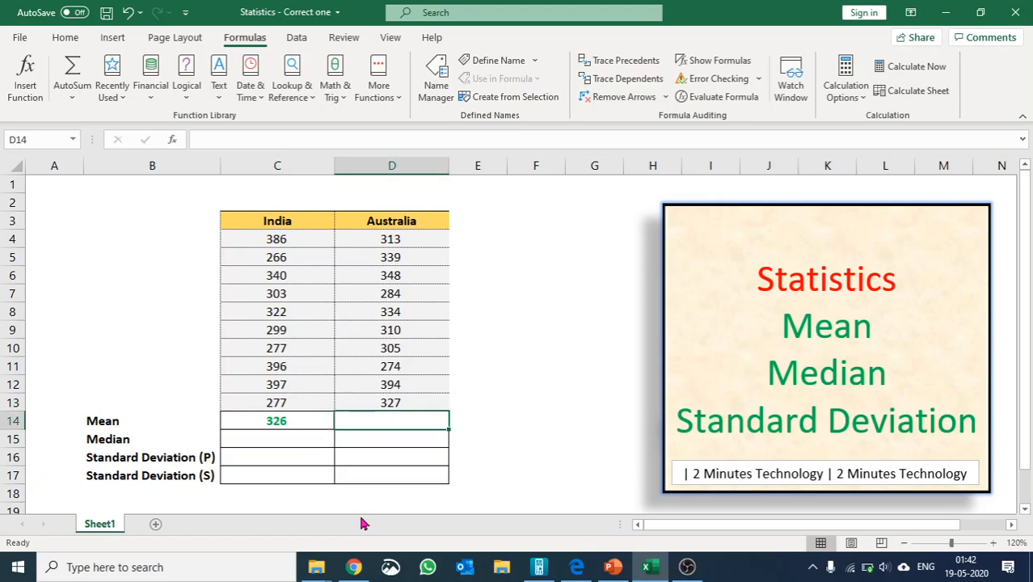
key(ctrl+r)
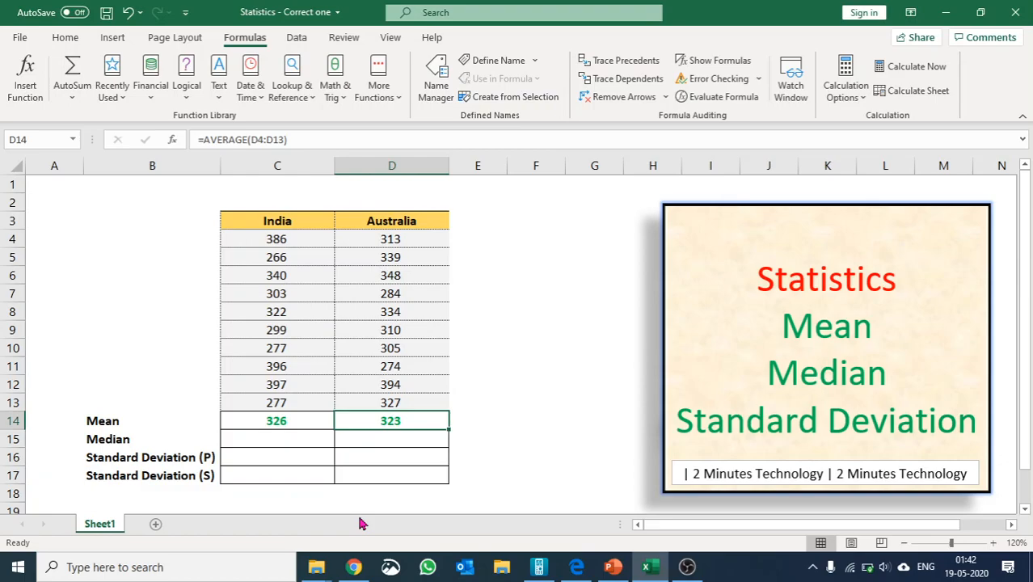
Calculate India's median in cell C15 with the MEDIAN function over C4:C13.
key(Left)
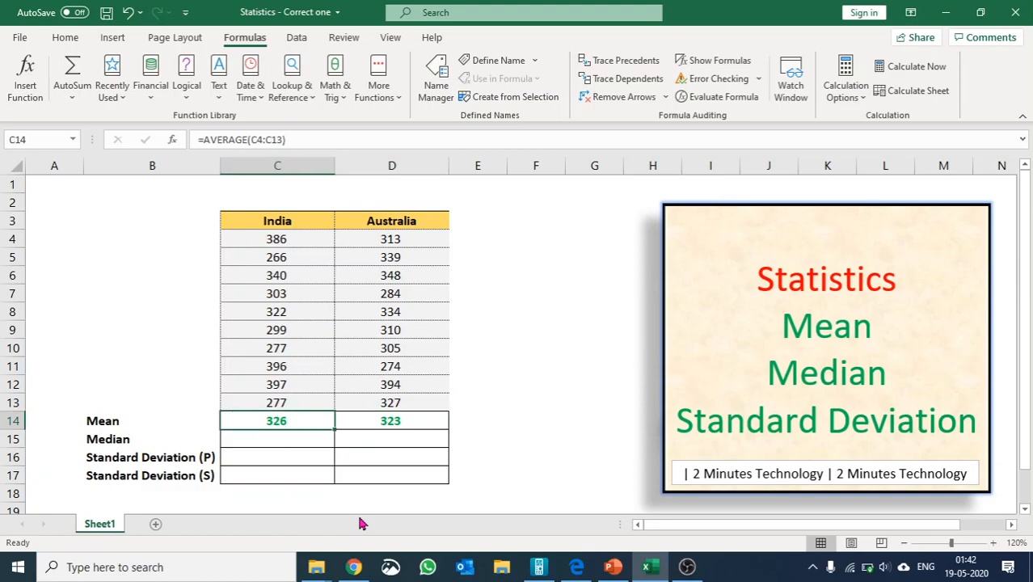
key(Down)
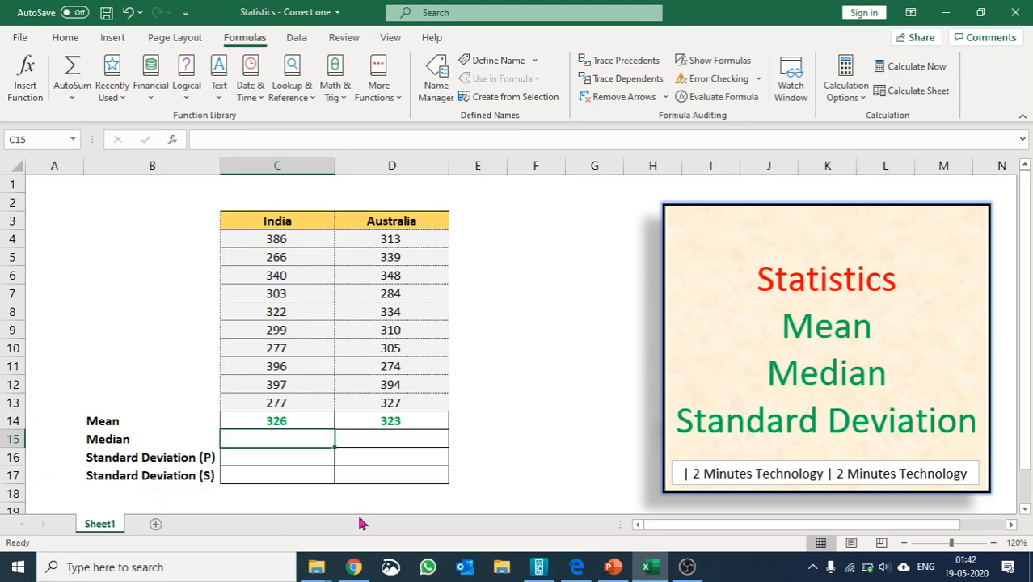
text(=mea)
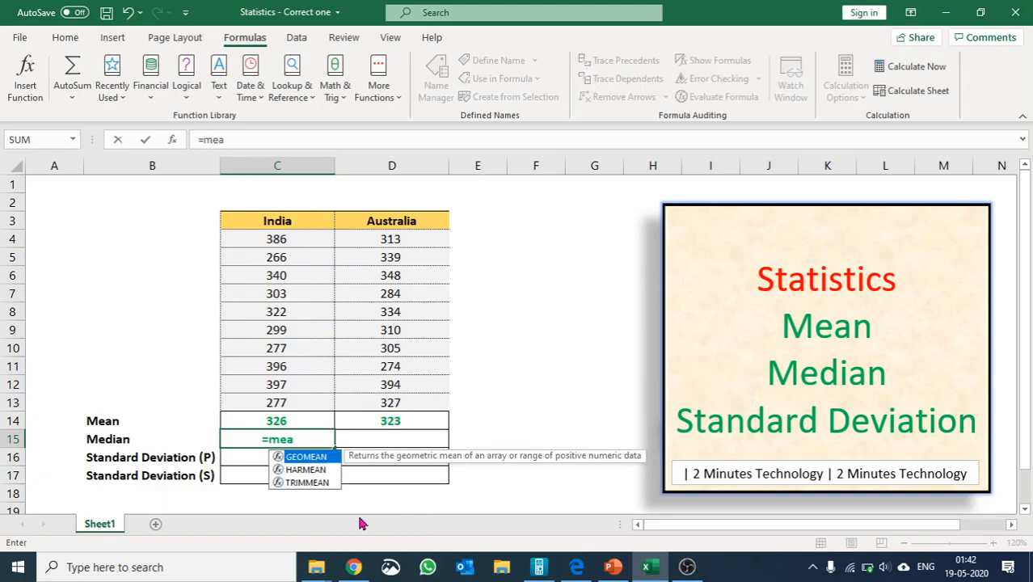
text(d)
key(BackSpace)
key(BackSpace)
text(dian)
key(Tab)
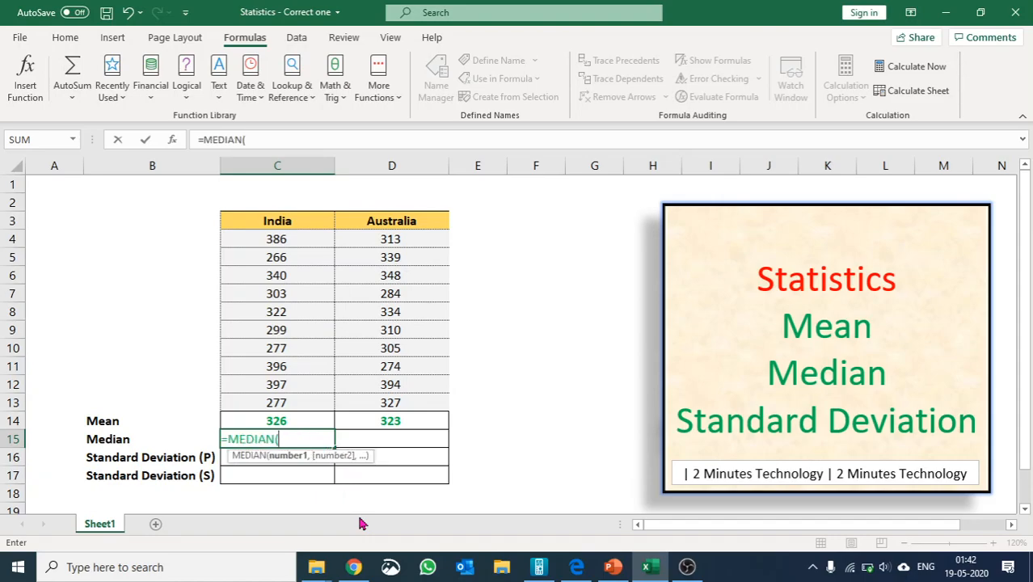
click(277, 239)
drag(277, 239, 315, 402)
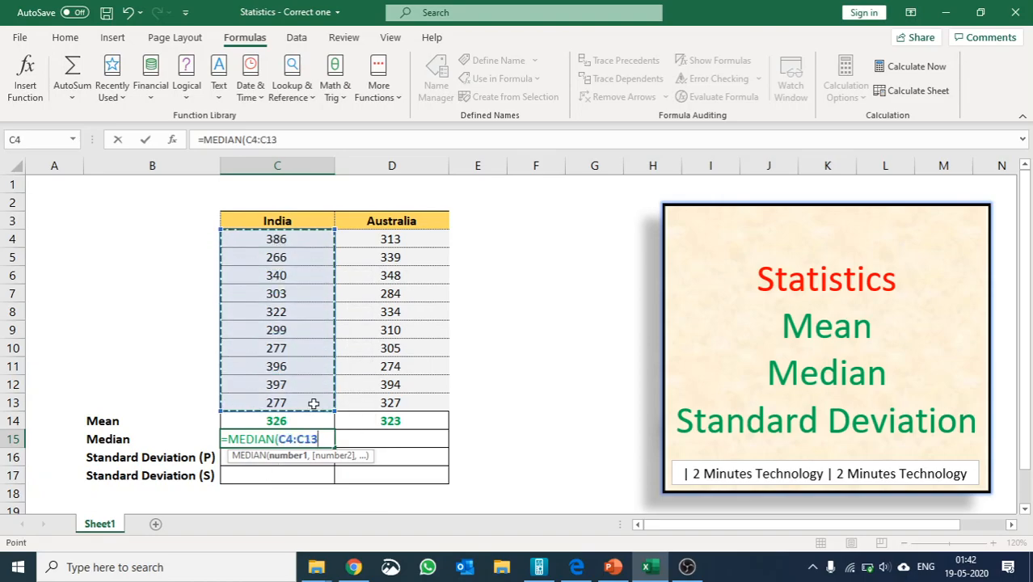
key(Return)
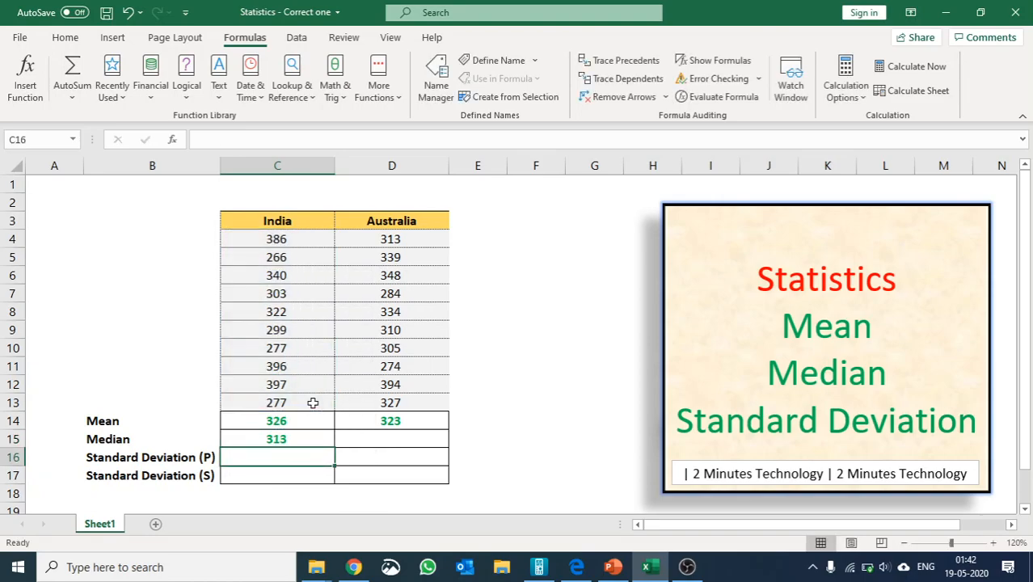
Fill the median formula from C15 across into D15 for Australia and check the range used in C15.
key(Up)
key(Right)
key(ctrl+r)
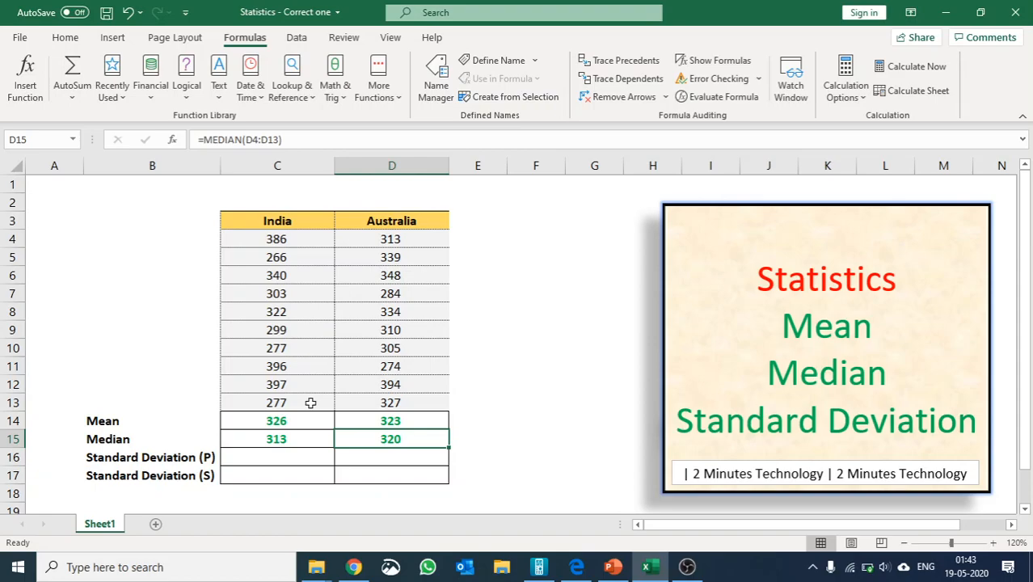
key(Left)
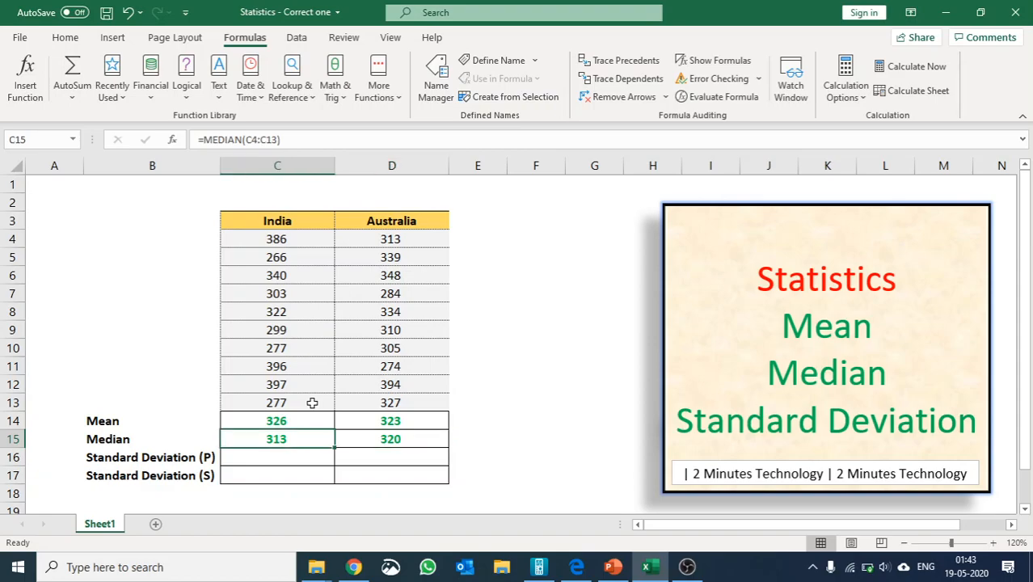
key(F2)
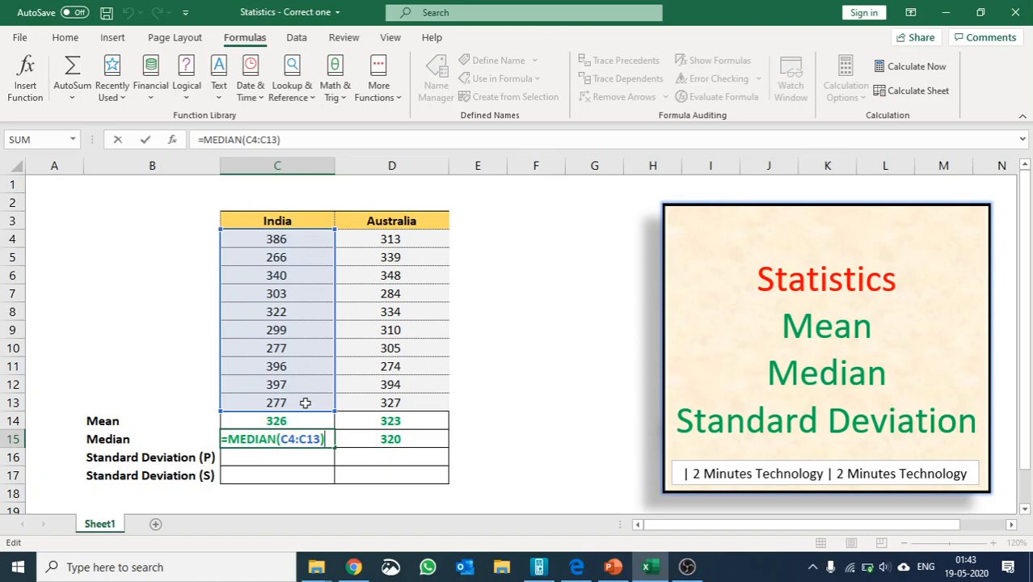
key(ctrl+Return)
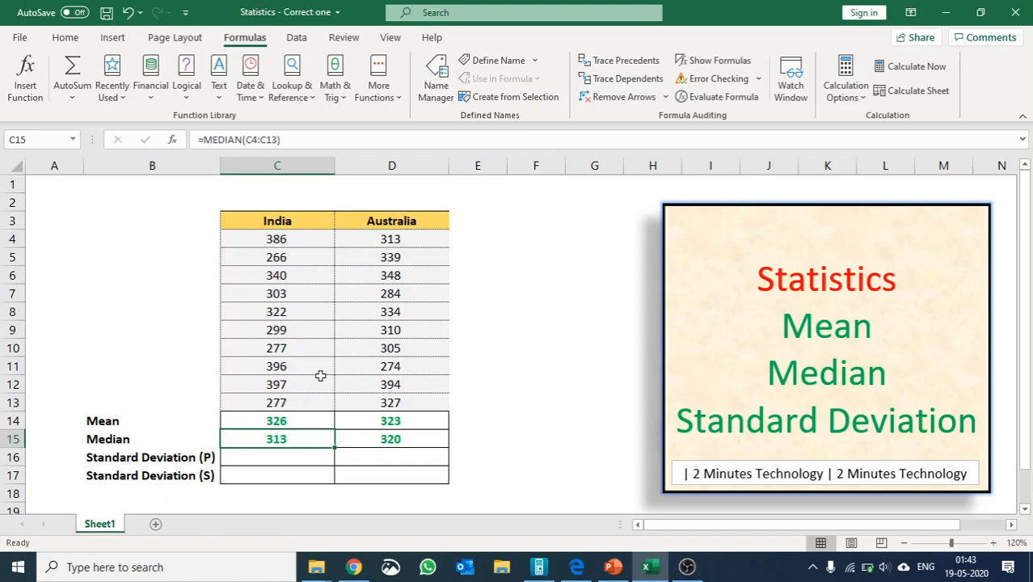
Define workbook-level names India for C4:C13 and Australia for D4:D13.
drag(277, 239, 307, 401)
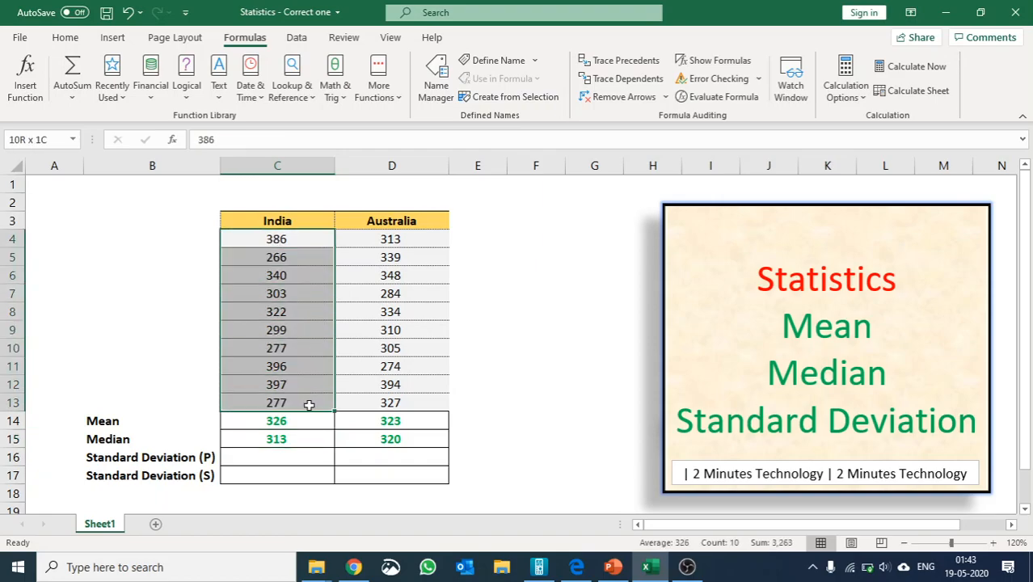
click(474, 66)
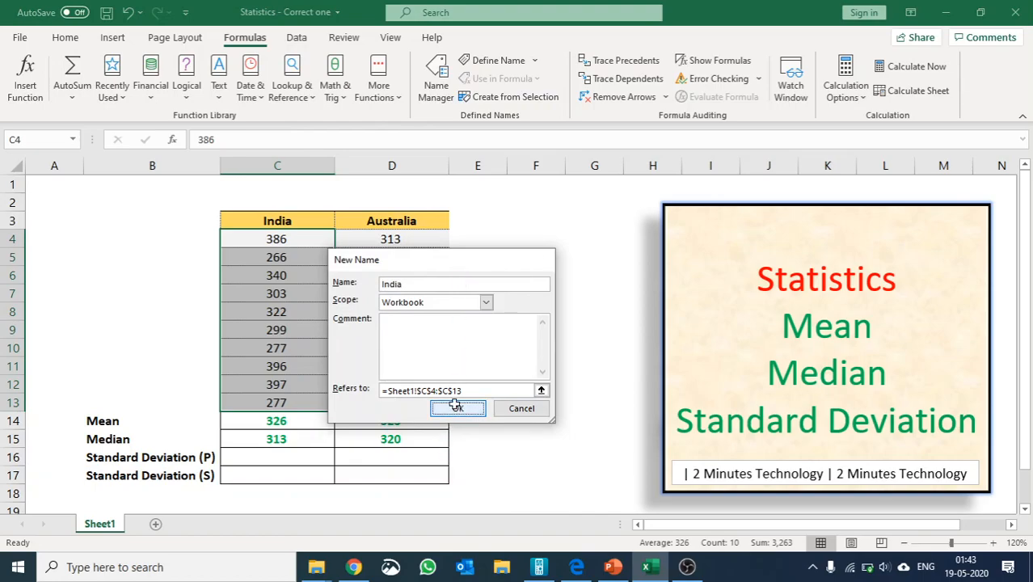
click(457, 408)
drag(380, 236, 420, 401)
click(489, 66)
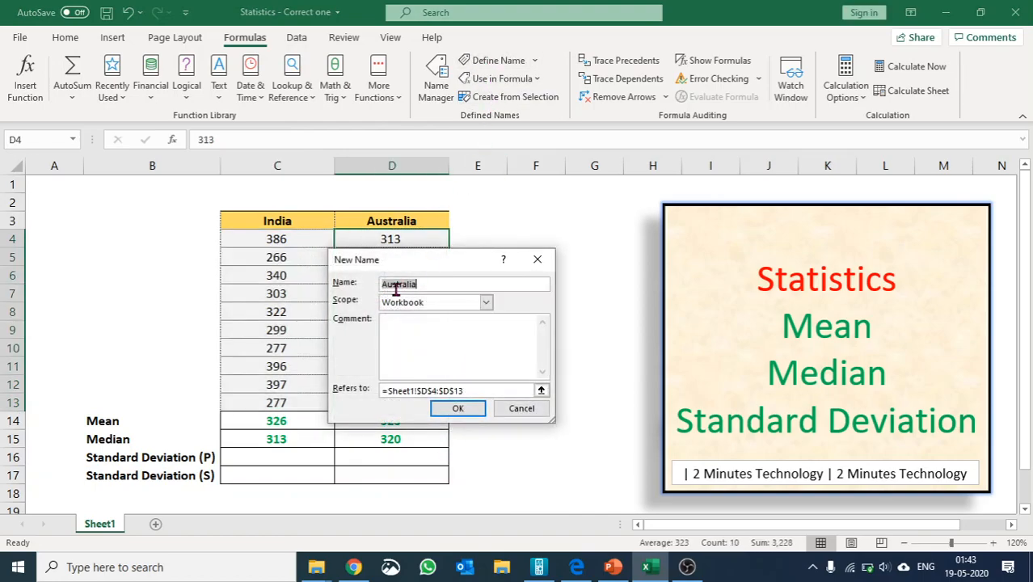
click(470, 410)
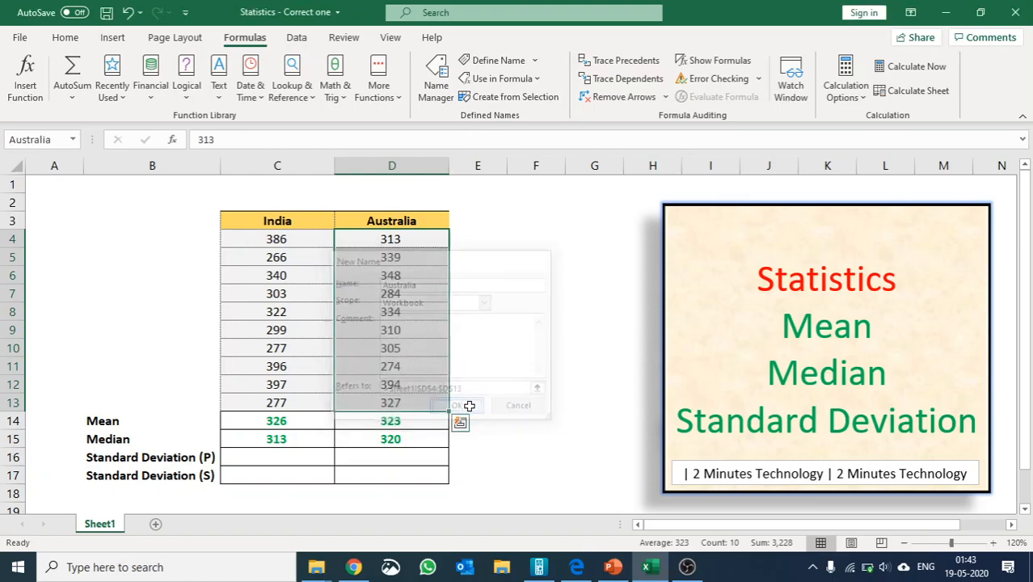
Try the named range in cell C16 by entering the formula =MEDIAN(India).
click(309, 438)
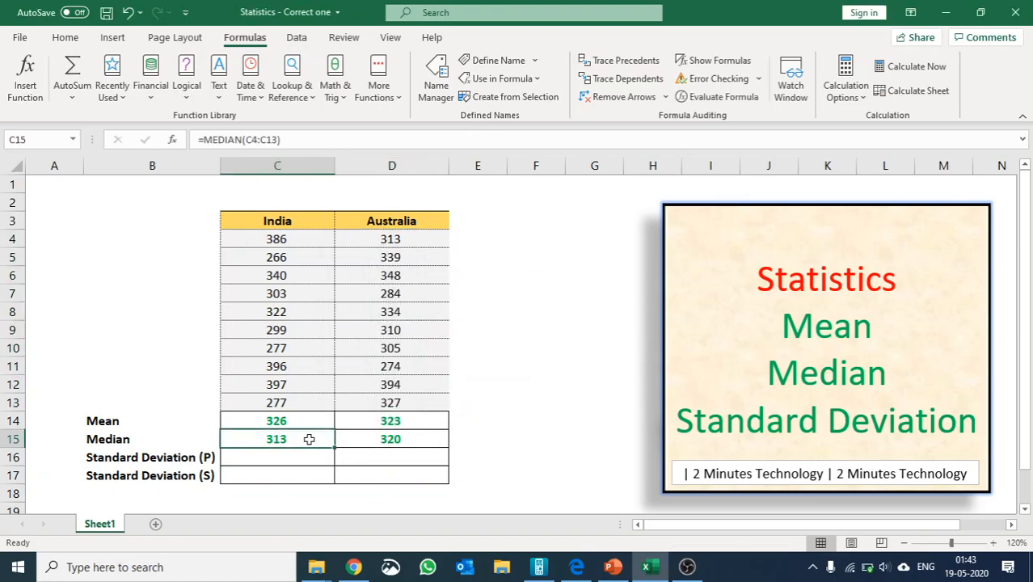
click(292, 459)
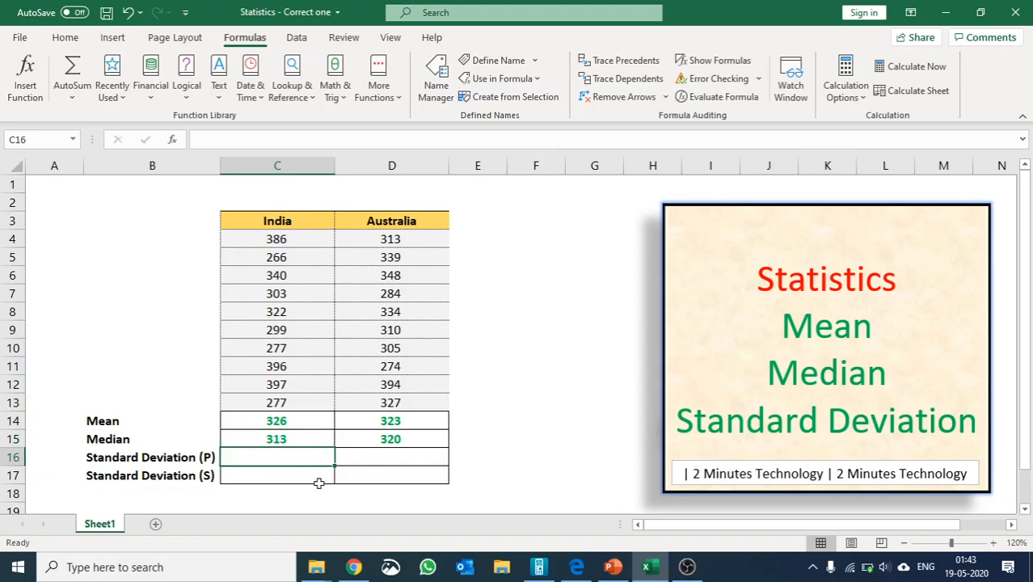
text(=median)
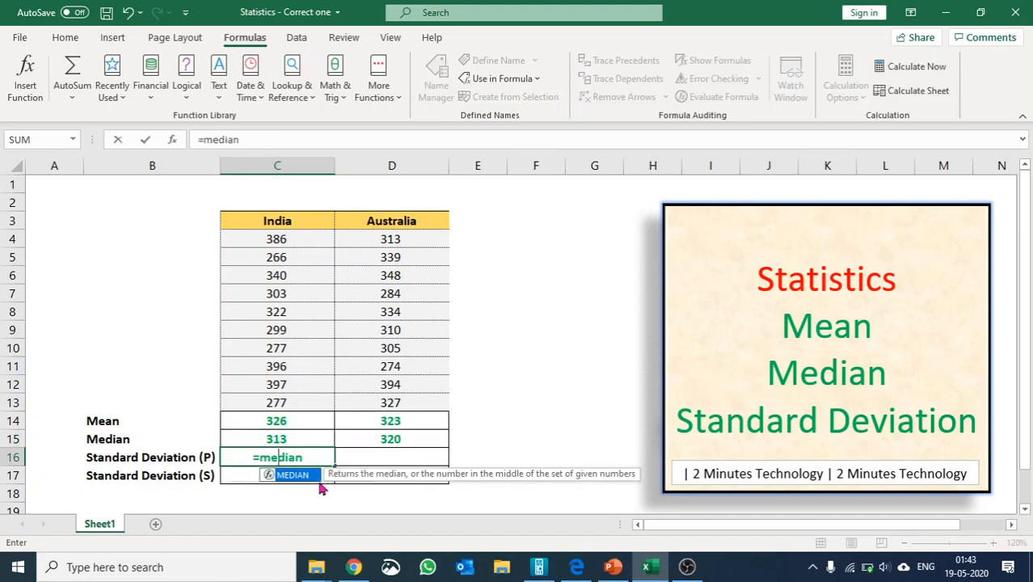
key(Tab)
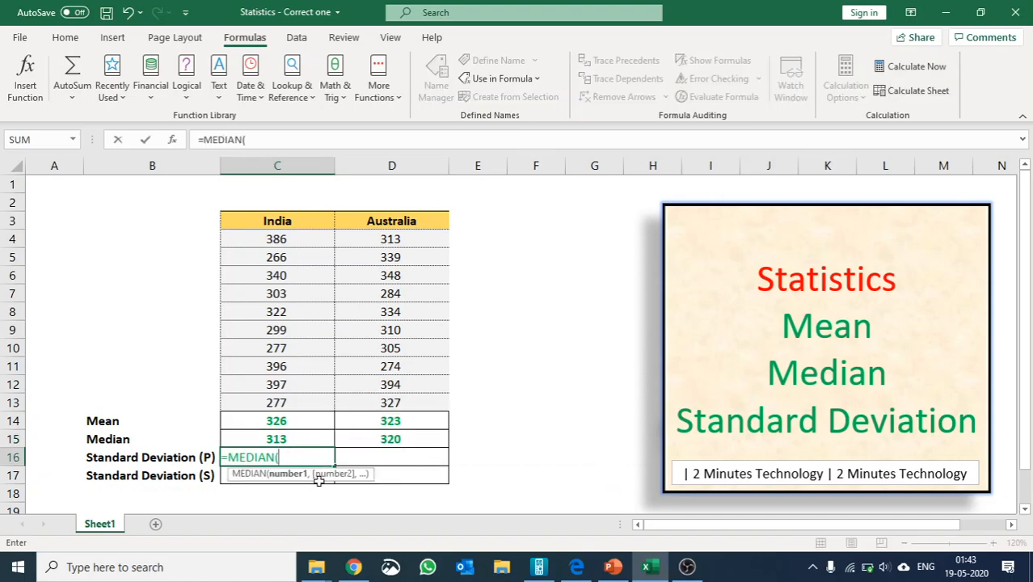
text(India)
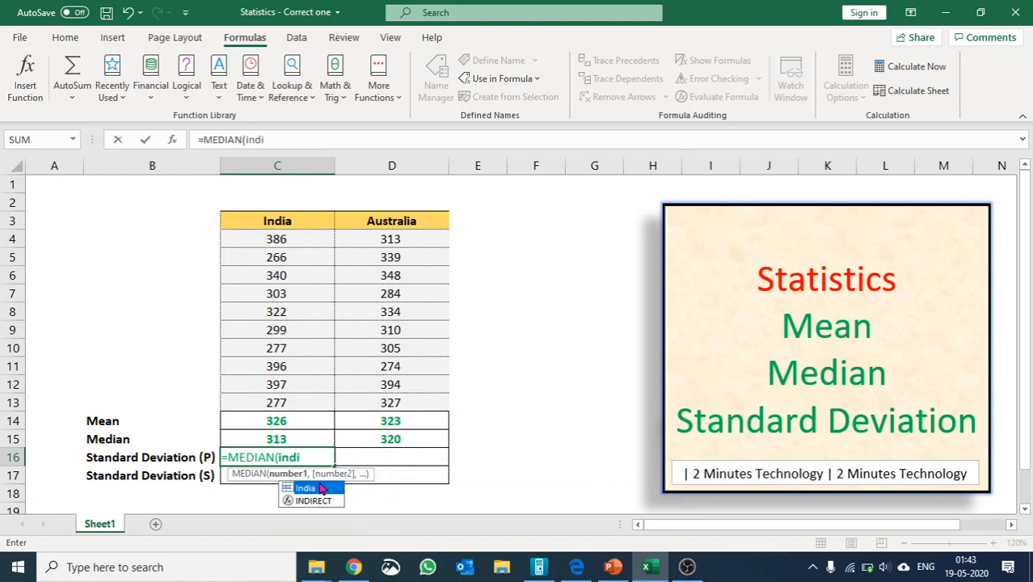
key(Return)
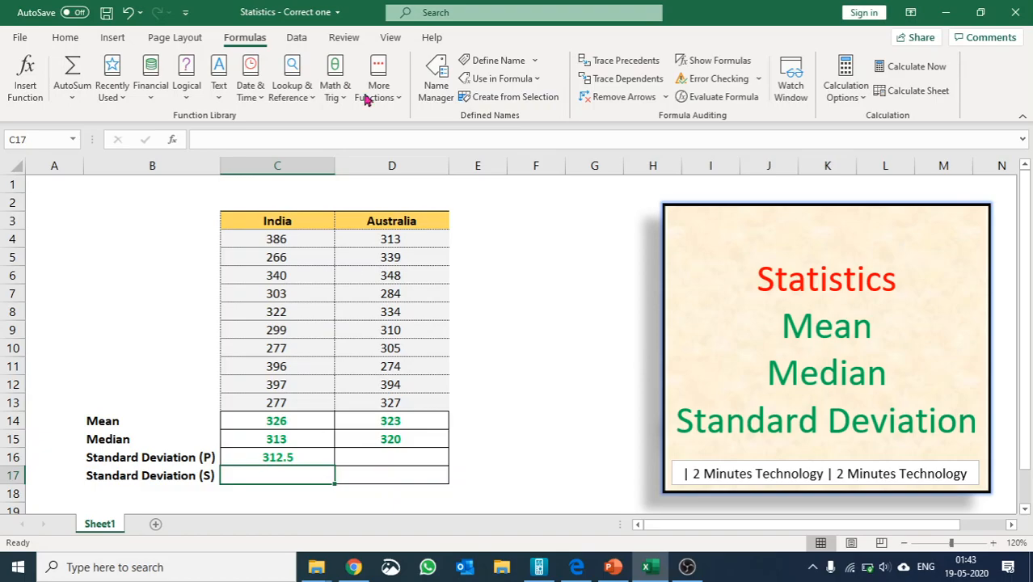
Display India's median in cell C15 with one decimal place.
click(314, 437)
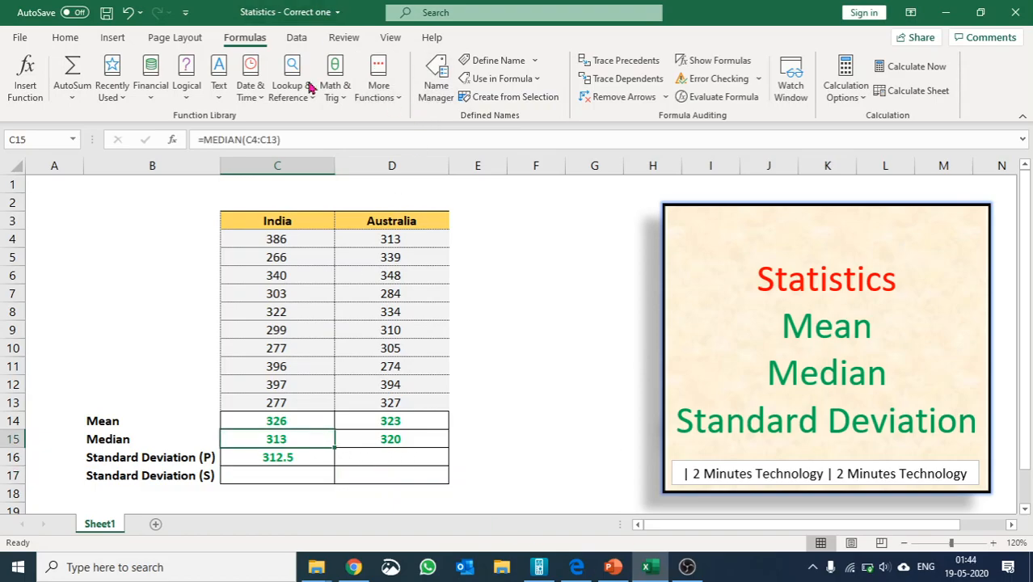
click(66, 37)
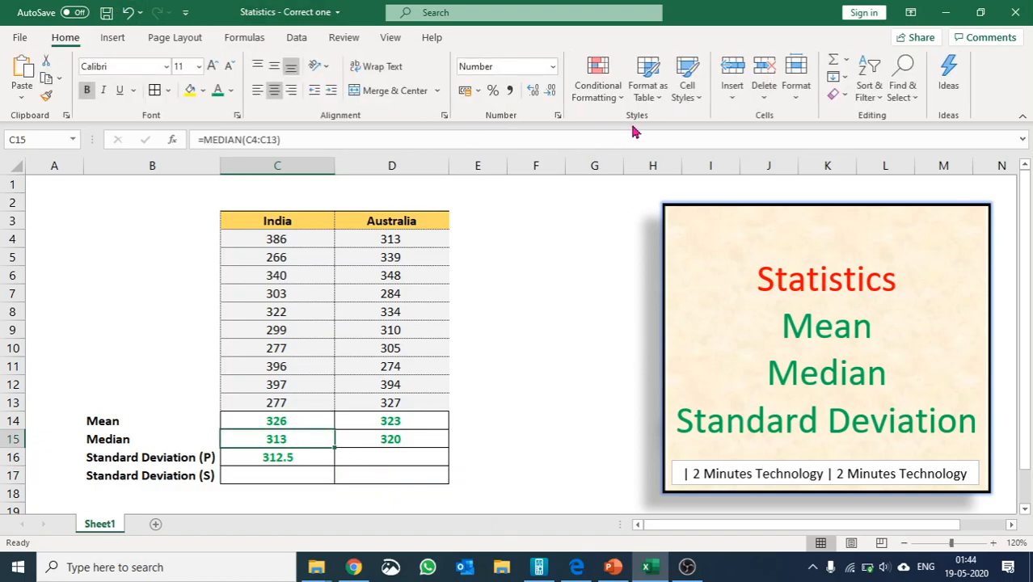
click(534, 93)
Compare the median formulas in C15 and C16, and clear the trial formula from C16.
key(F2)
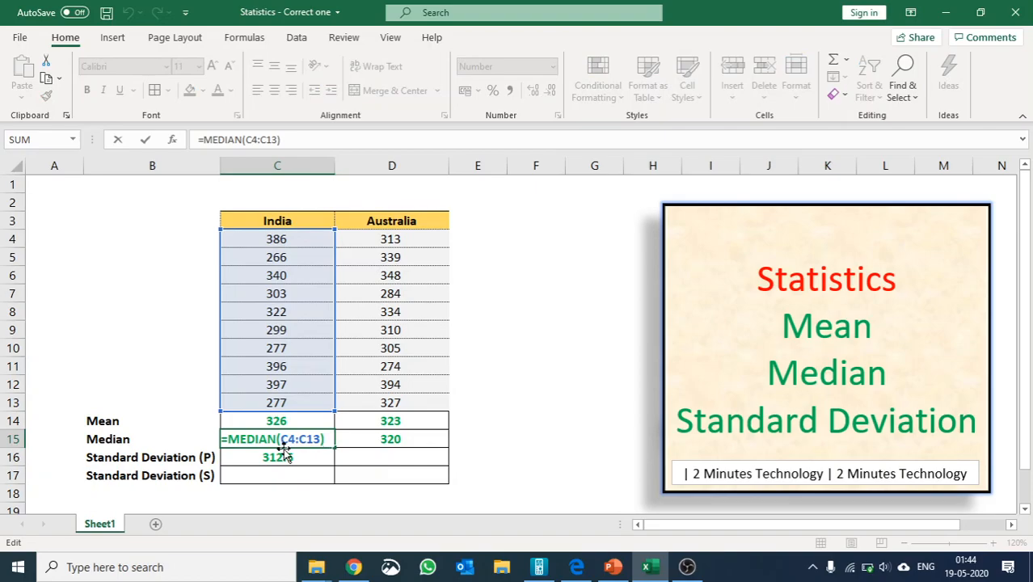
key(Return)
key(F2)
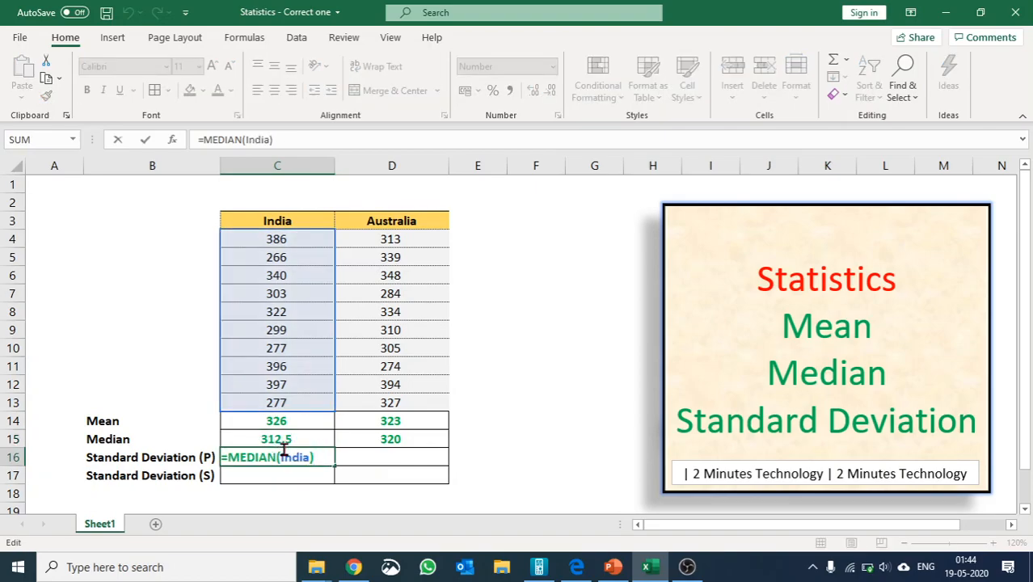
key(Escape)
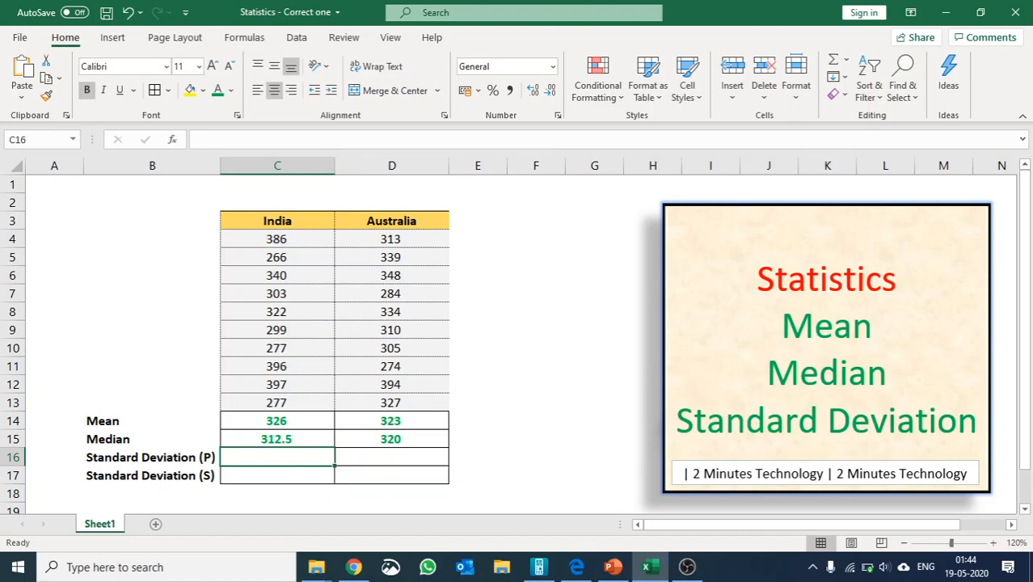
Calculate India's population standard deviation in cell C16 with the formula =STDEV.P(India).
text(=sta)
key(BackSpace)
text(d)
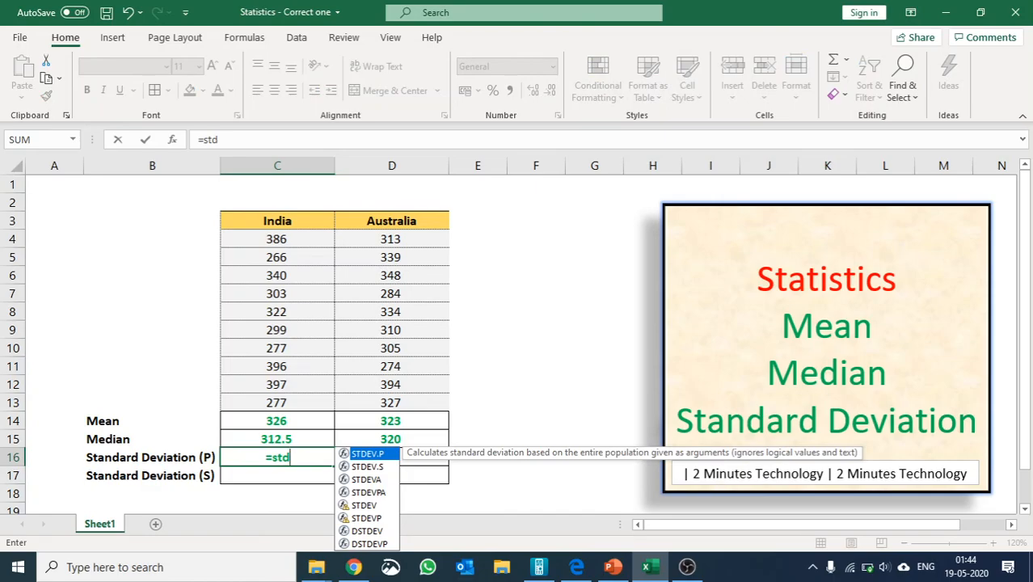
key(Tab)
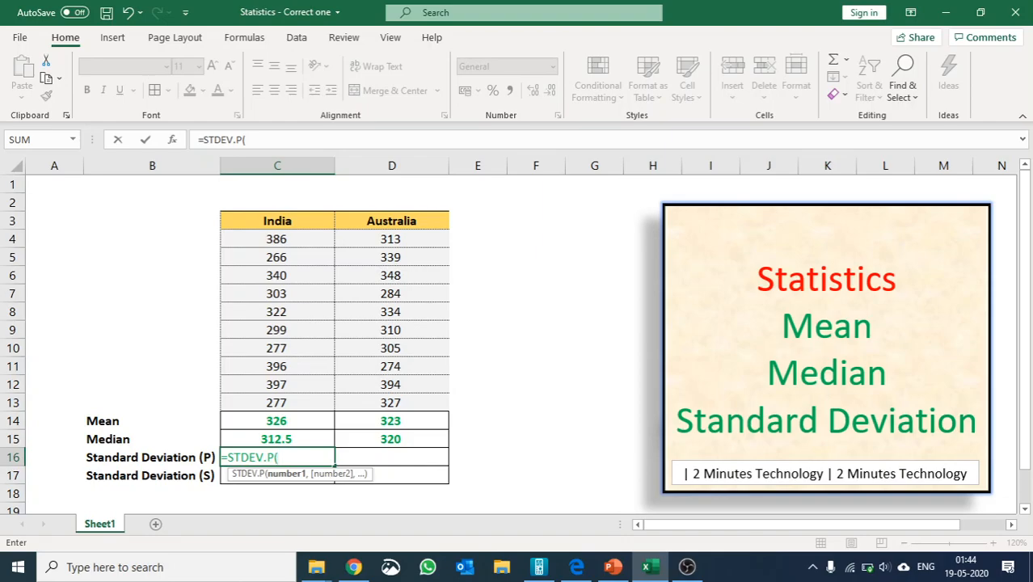
text(indi)
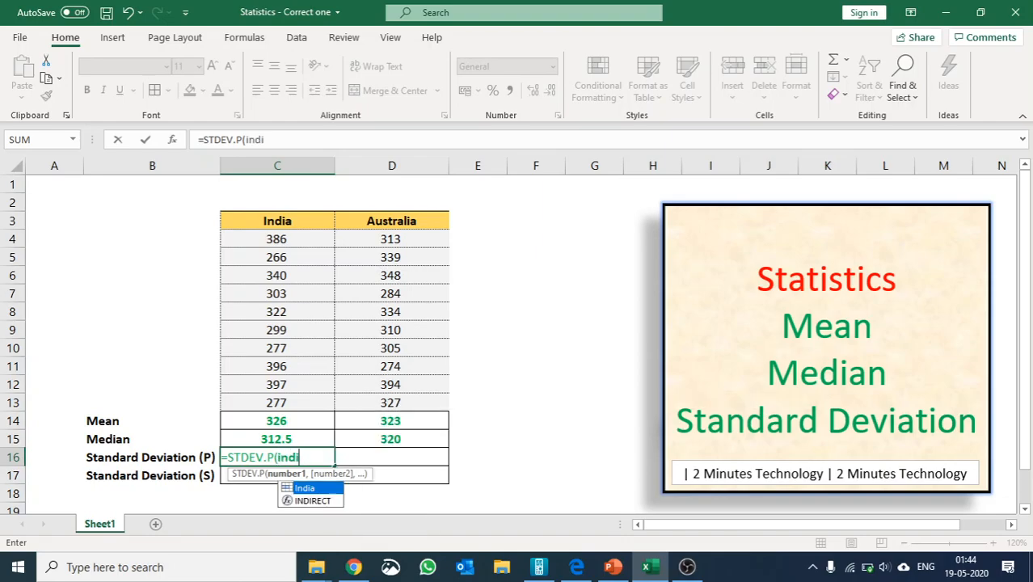
key(Tab)
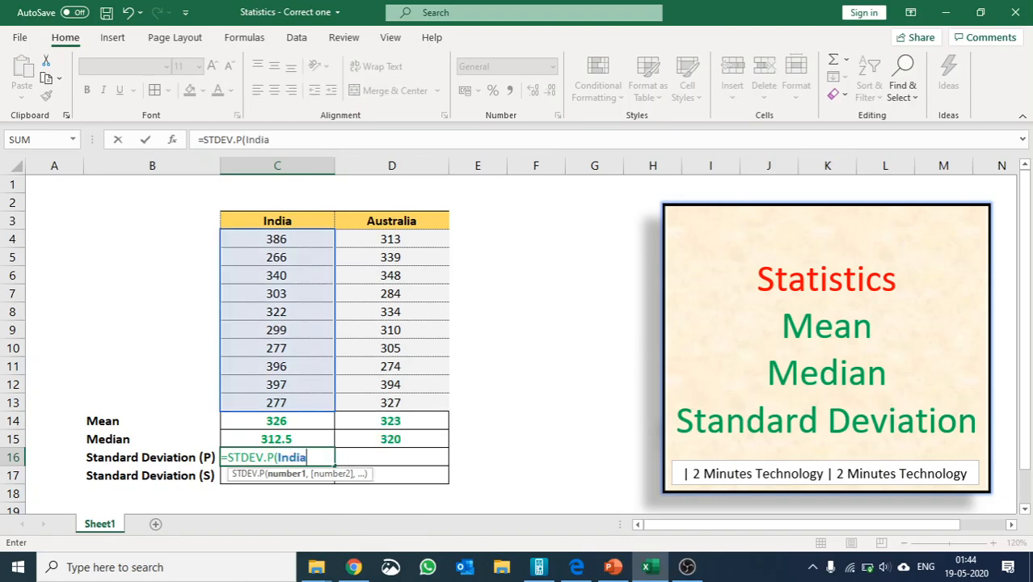
text())
key(Return)
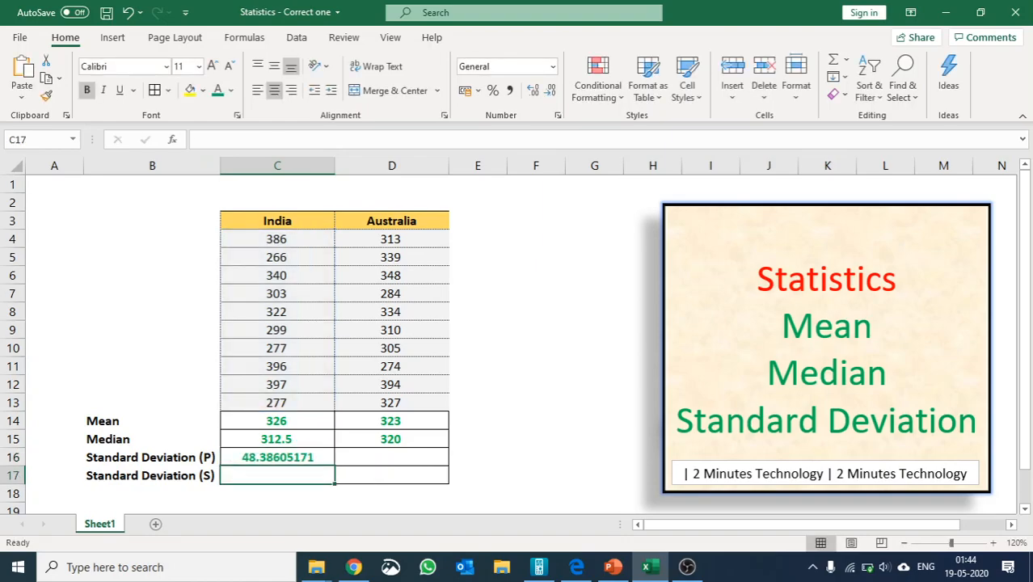
Calculate Australia's population standard deviation in cell D16 with STDEV.P on the named range Australia.
key(Up)
key(Right)
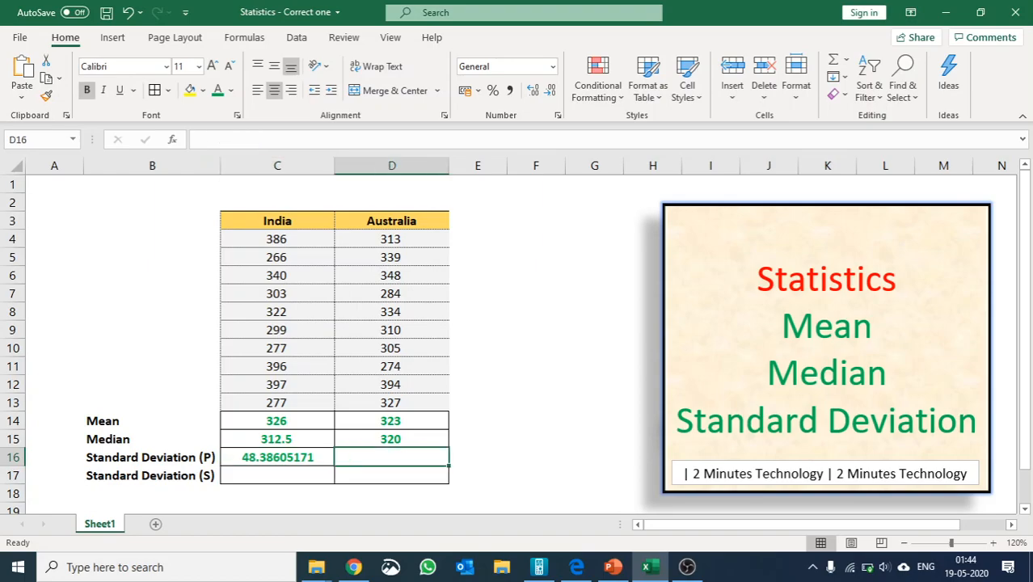
text(=st)
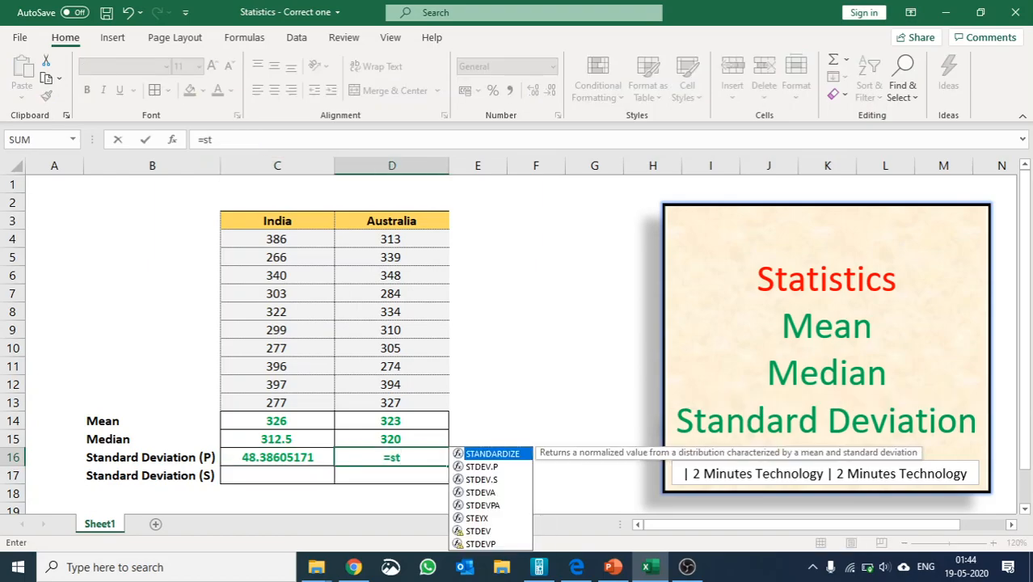
text(d)
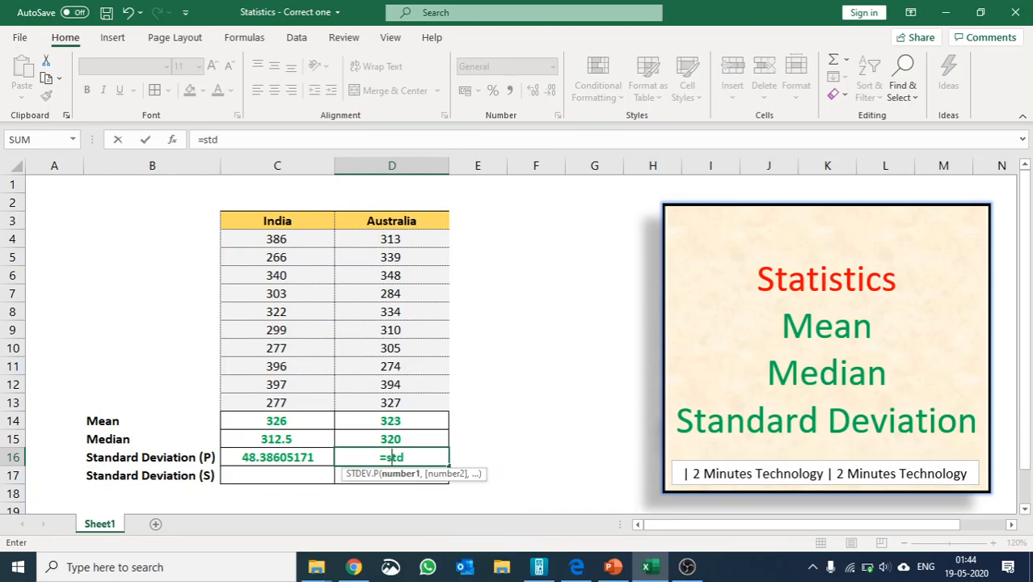
key(Tab)
text(a)
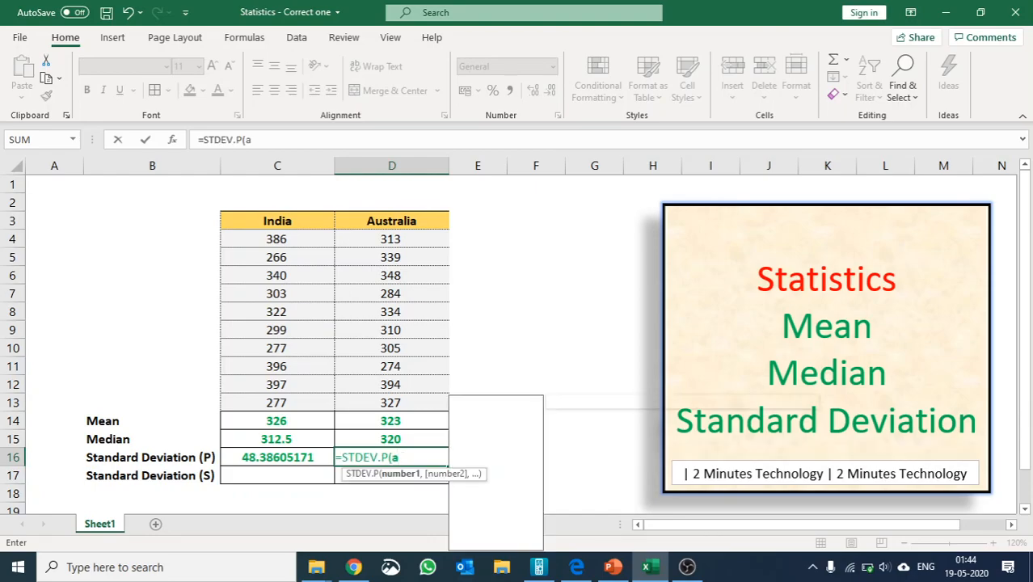
text(us)
key(Tab)
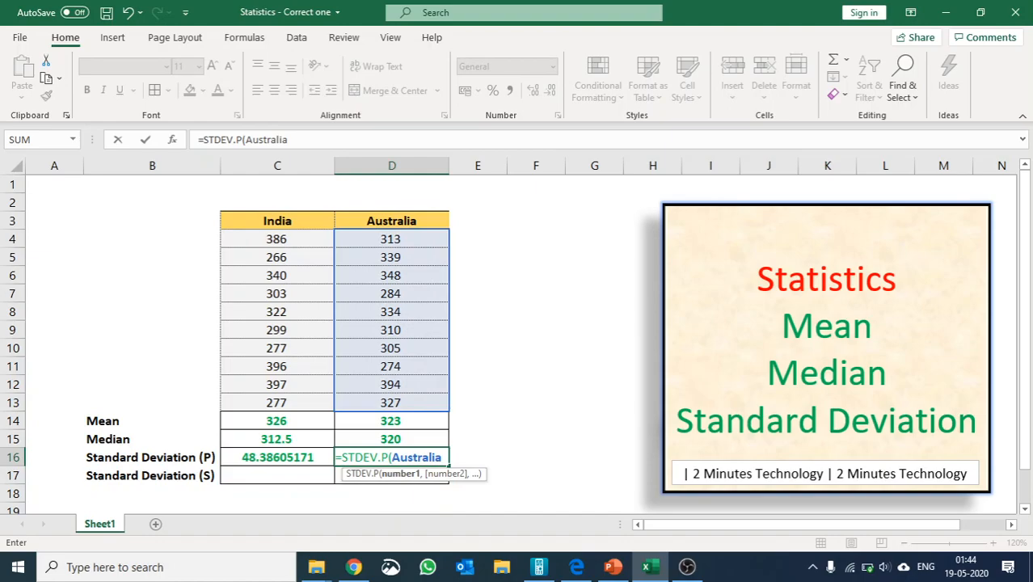
key(Return)
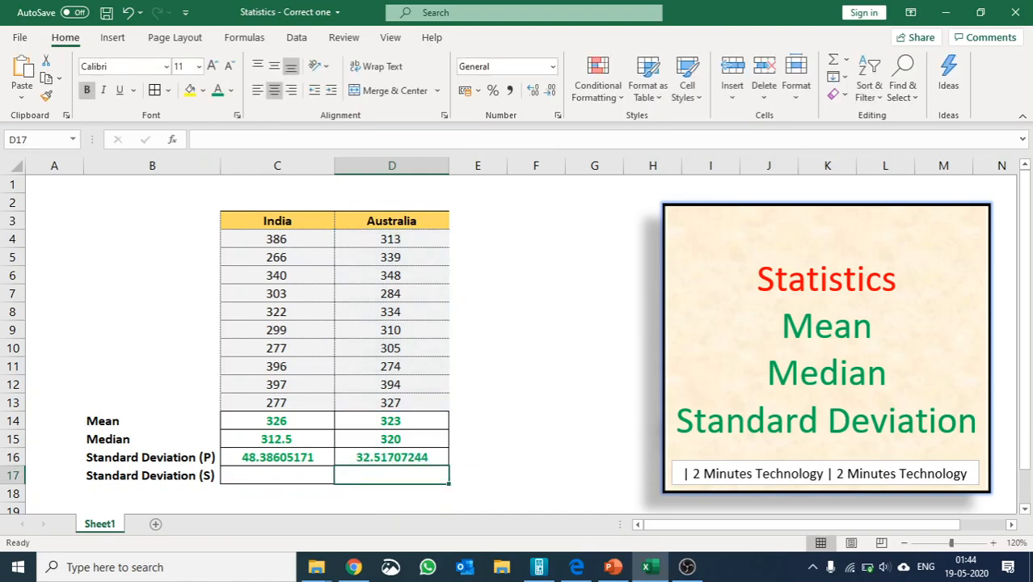
Calculate India's sample standard deviation in cell C17 with STDEV.S on the named range India.
key(Left)
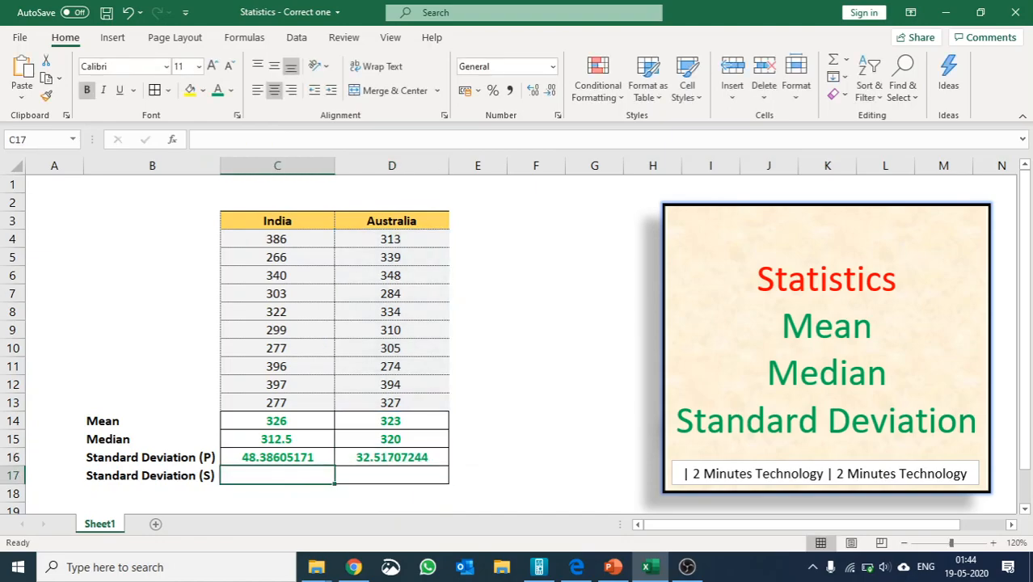
text(=std)
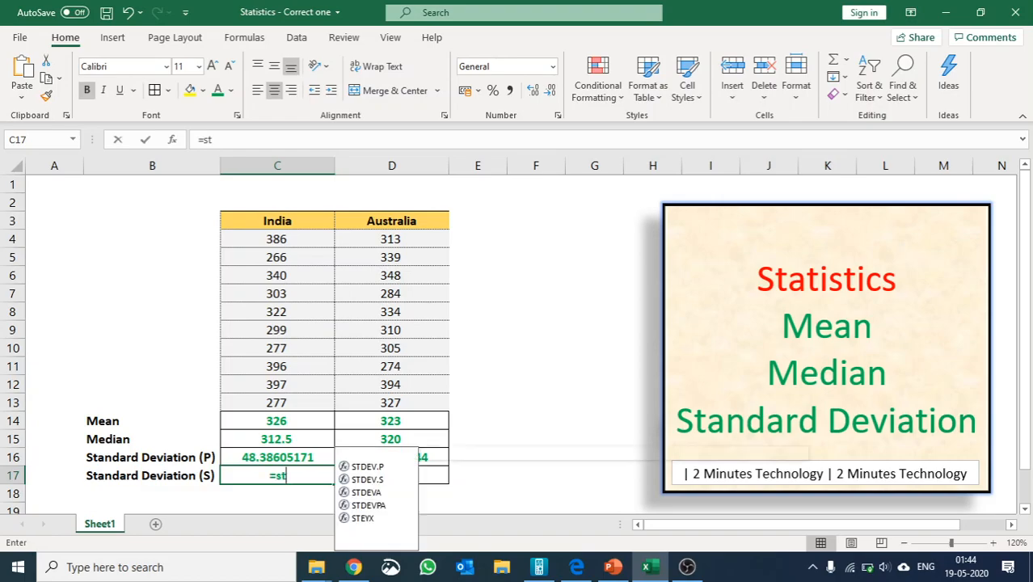
key(Down)
key(Down)
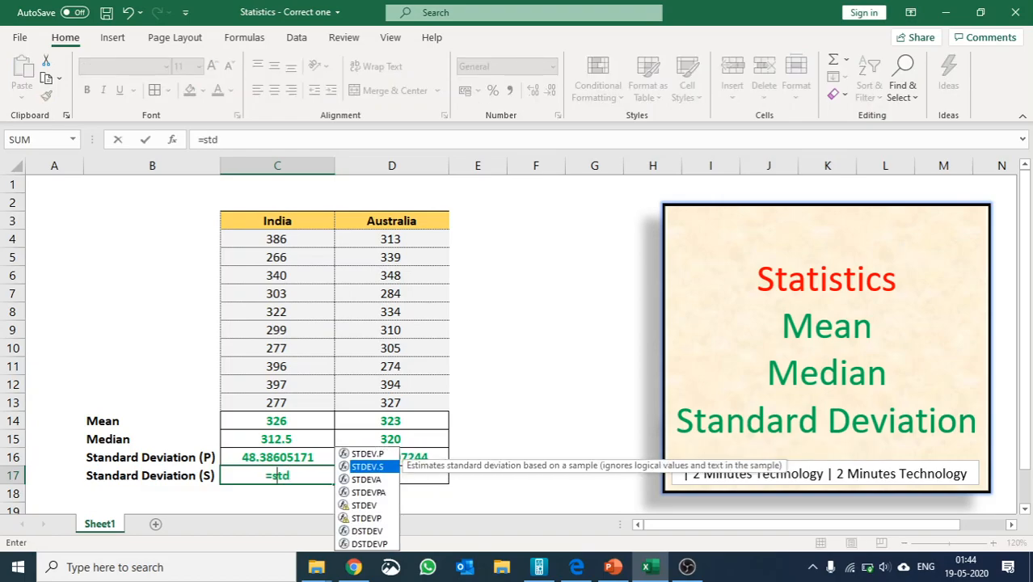
key(Tab)
text(india)
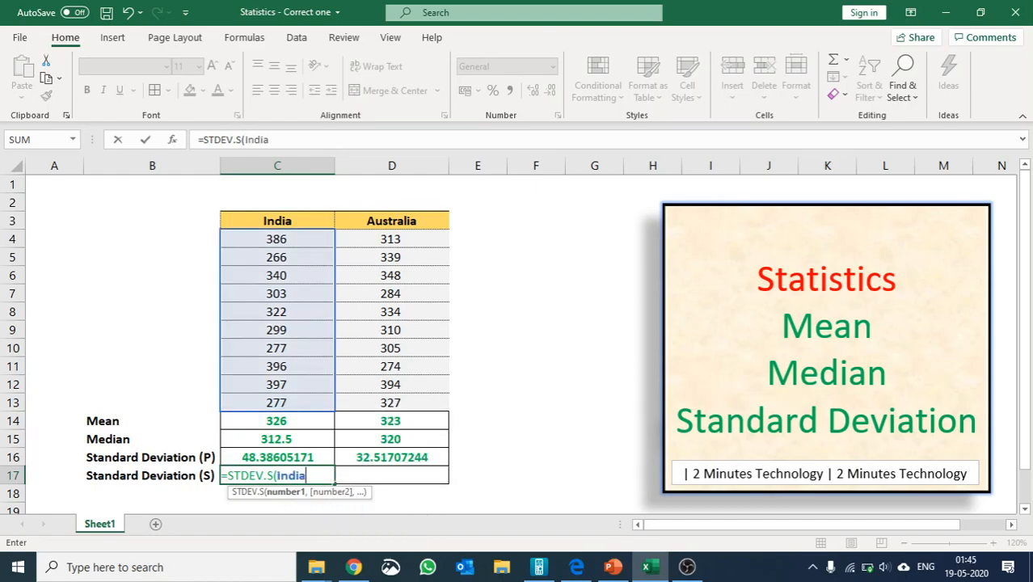
key(Return)
Calculate Australia's sample standard deviation in cell D17 with STDEV.S on the named range Australia.
click(392, 476)
text(=stdi)
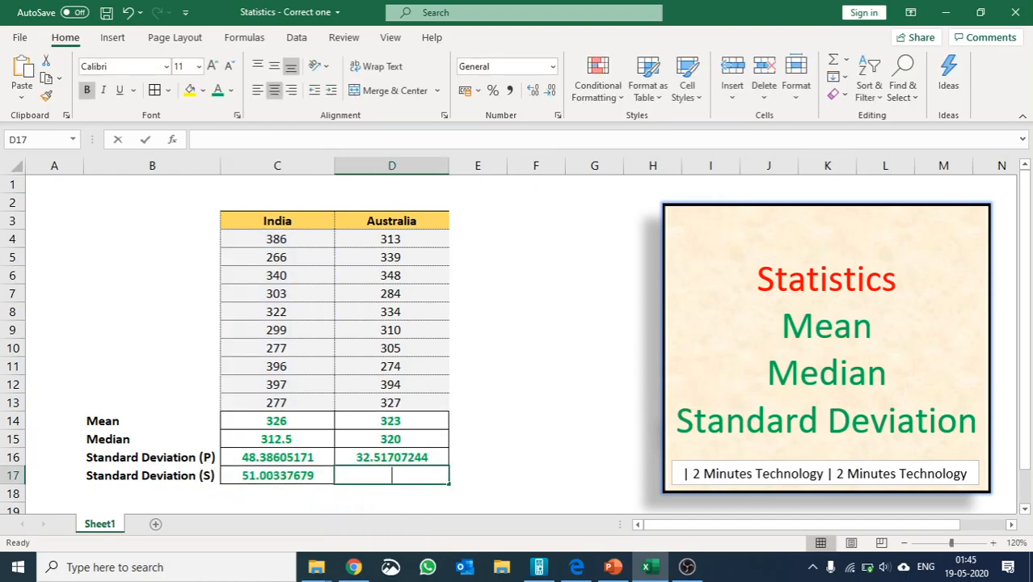
key(BackSpace)
key(Down)
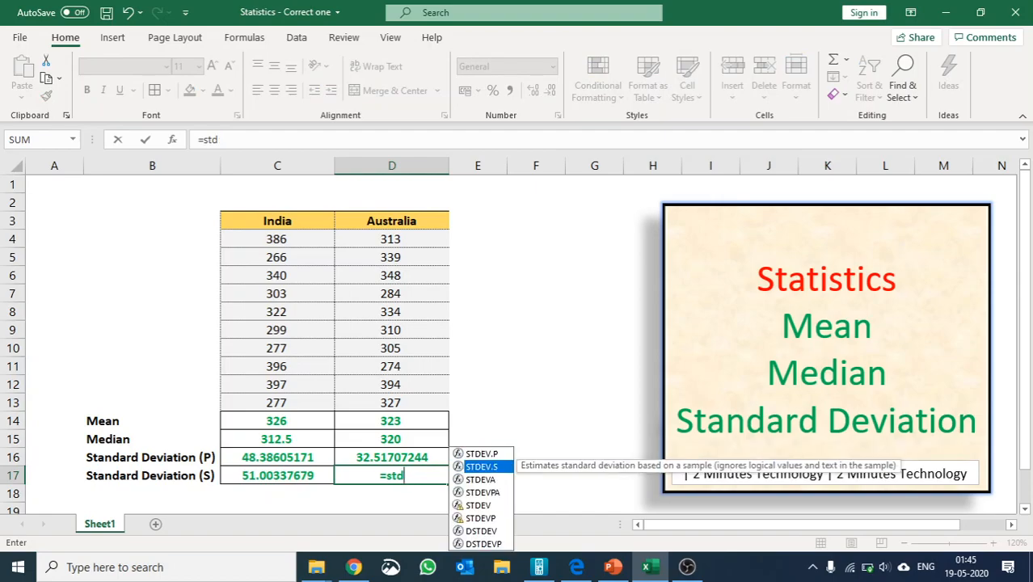
key(Tab)
text(aus)
key(Tab)
key(Return)
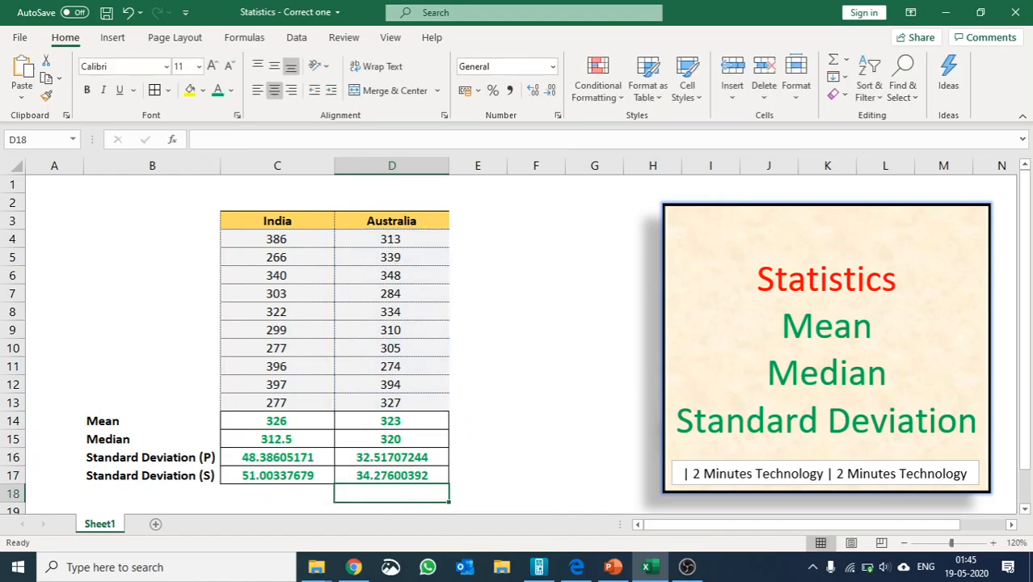